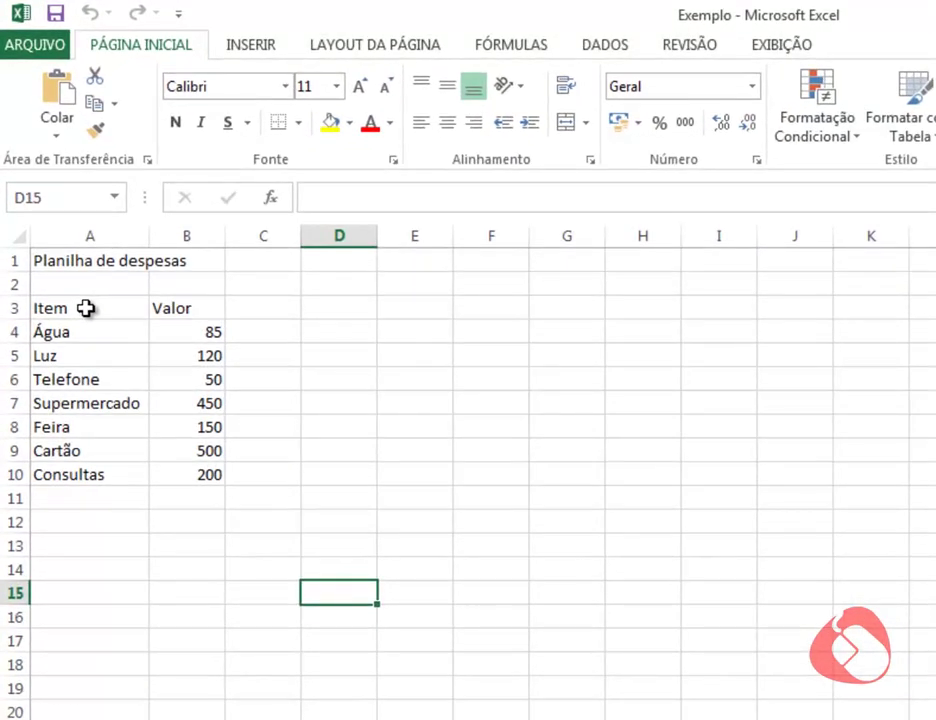
Step: Select the Item and Valor headers and browse the Quick Analysis chart, totals, table and sparkline suggestions without applying any
mouse_move(86, 308)
left_mouse_down()
mouse_move(214, 303)
mouse_move(168, 306)
left_mouse_up()
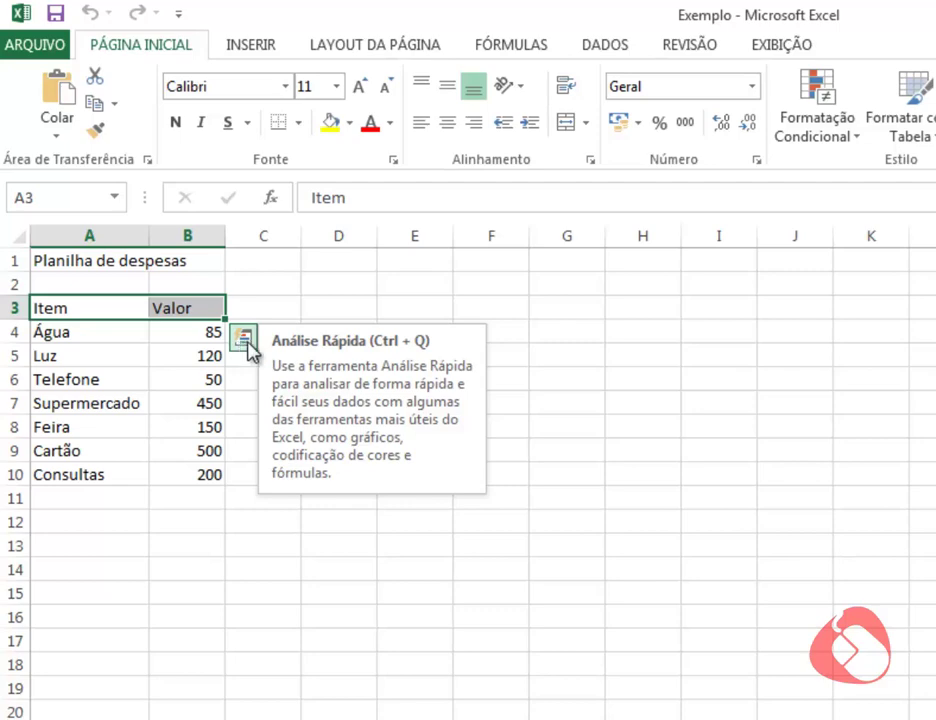
left_click(244, 340)
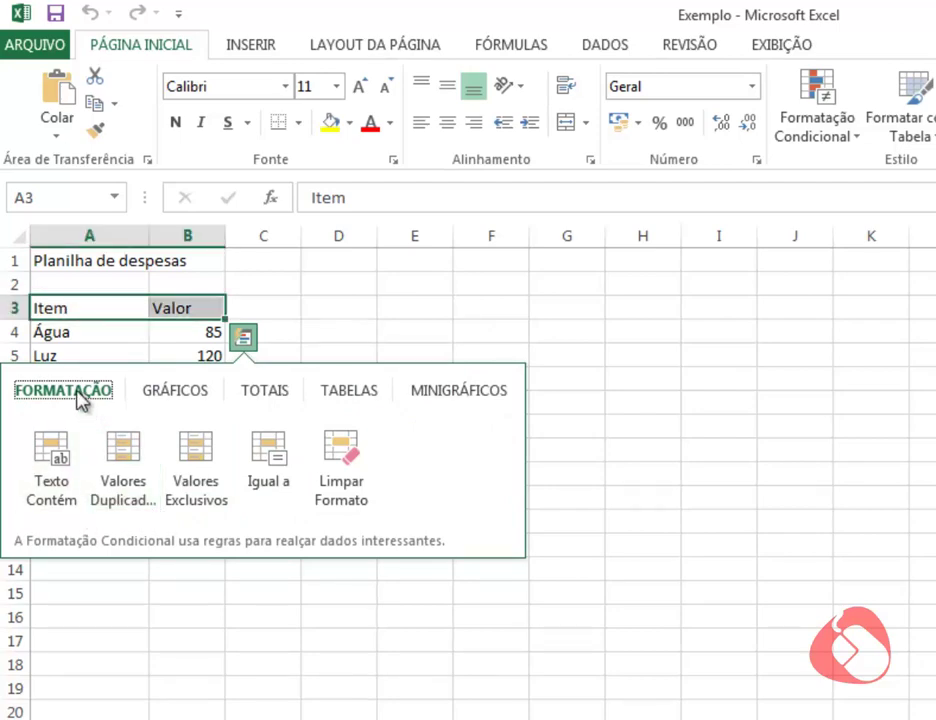
left_click(174, 392)
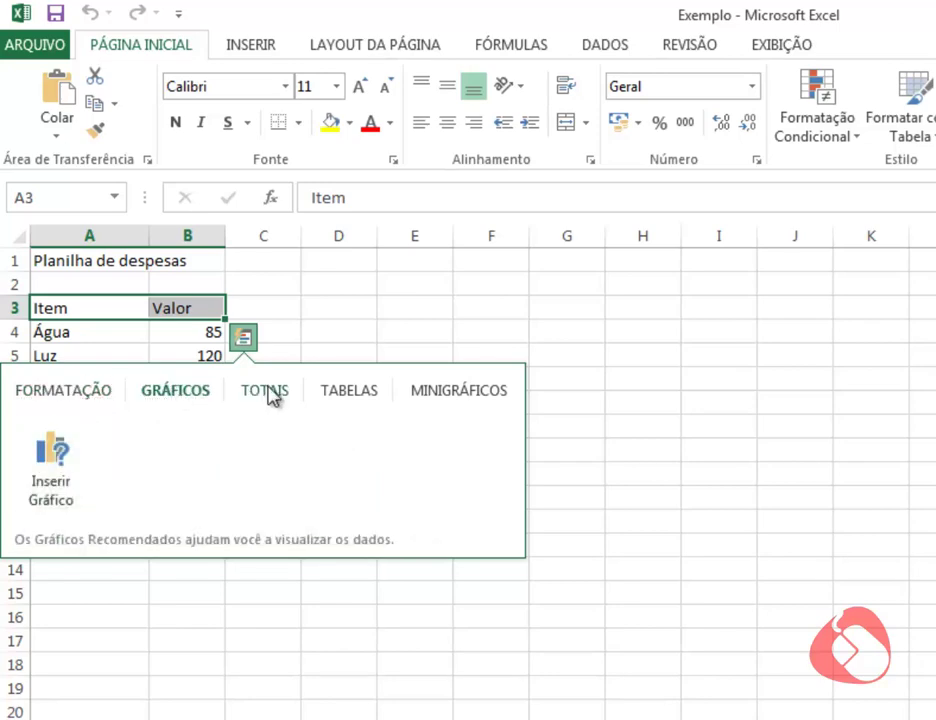
left_click(270, 392)
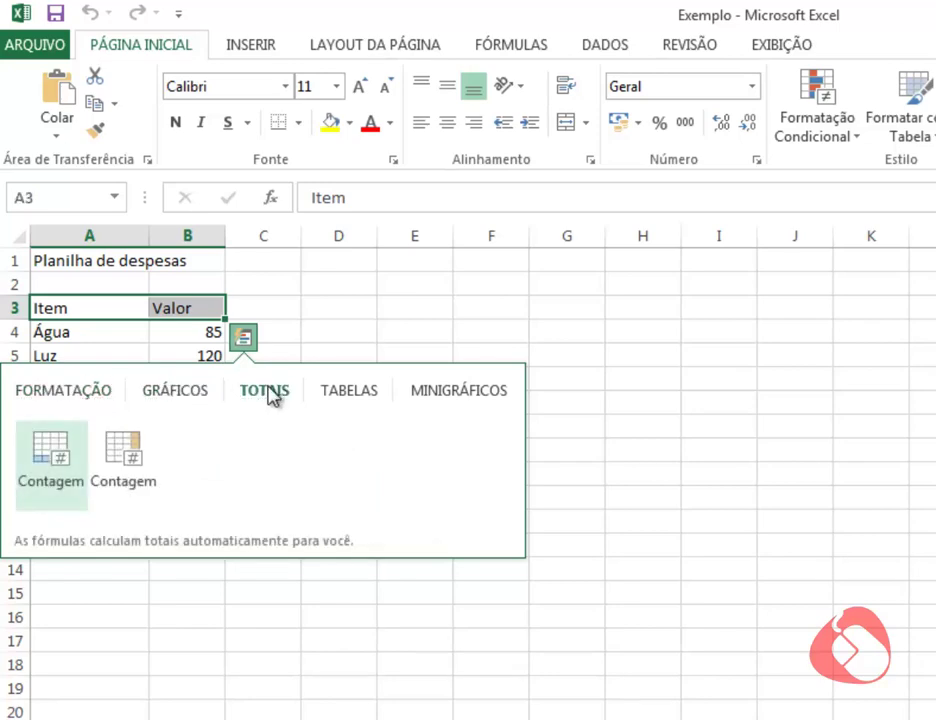
left_click(355, 393)
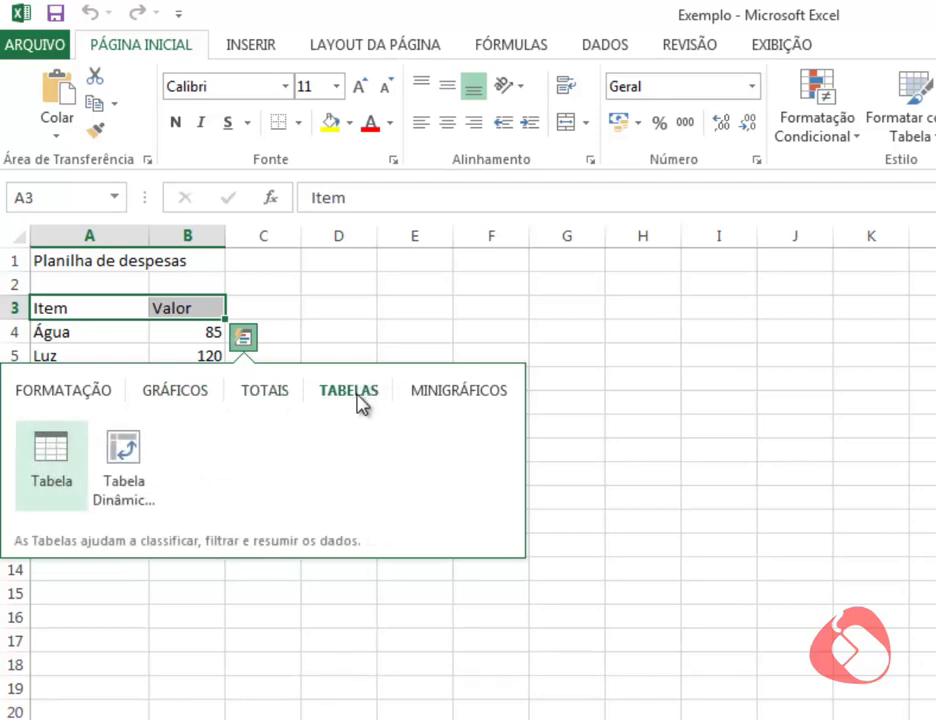
left_click(436, 400)
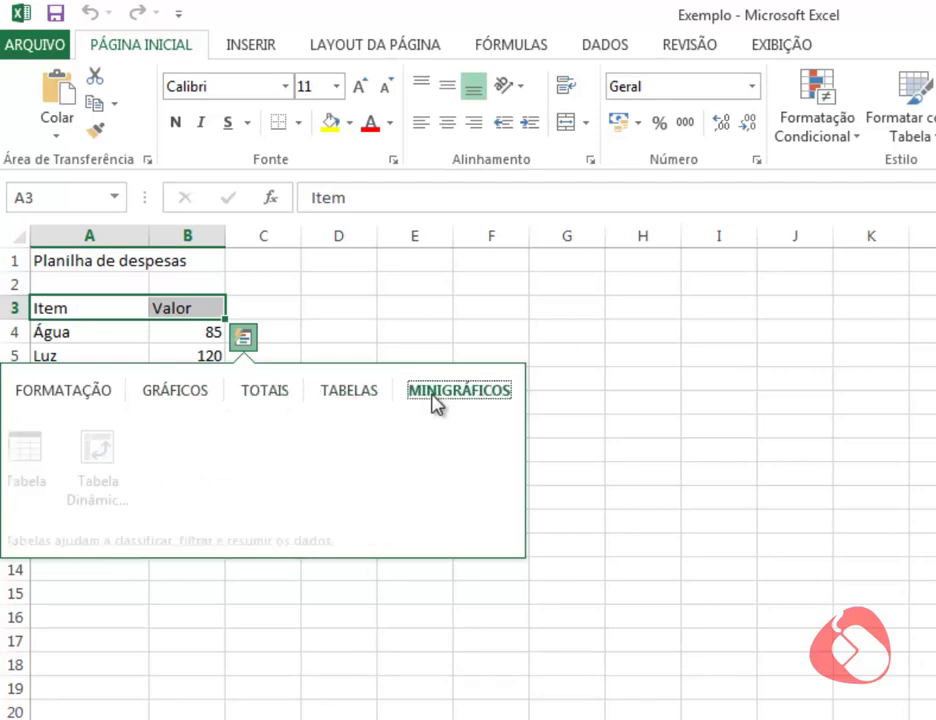
left_click(245, 339)
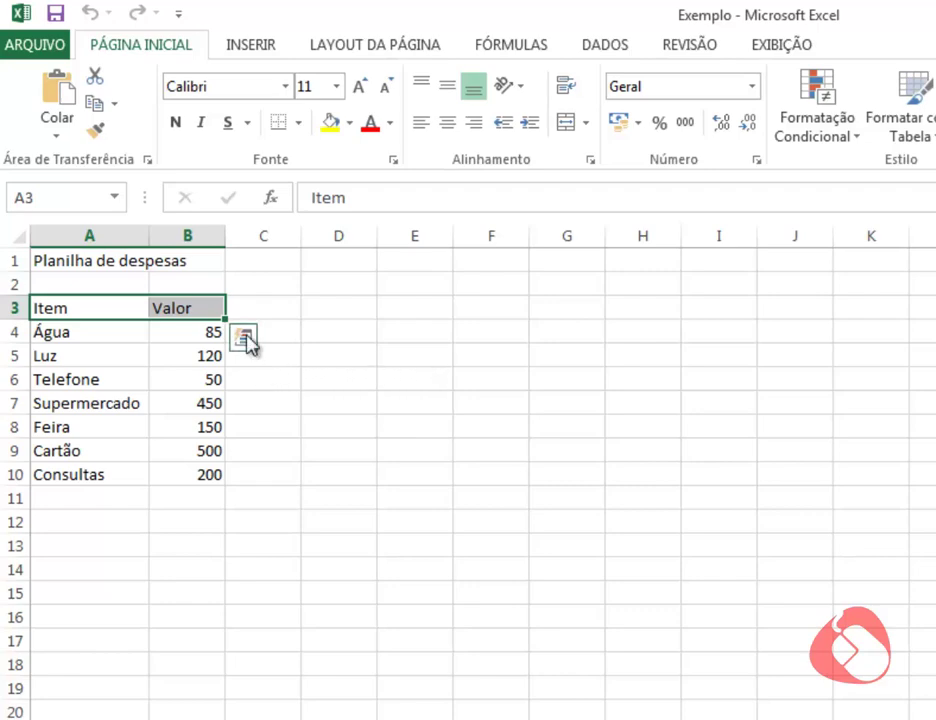
Step: Make the A3:B3 headers 14 pt bold white text on a black fill
left_click(338, 88)
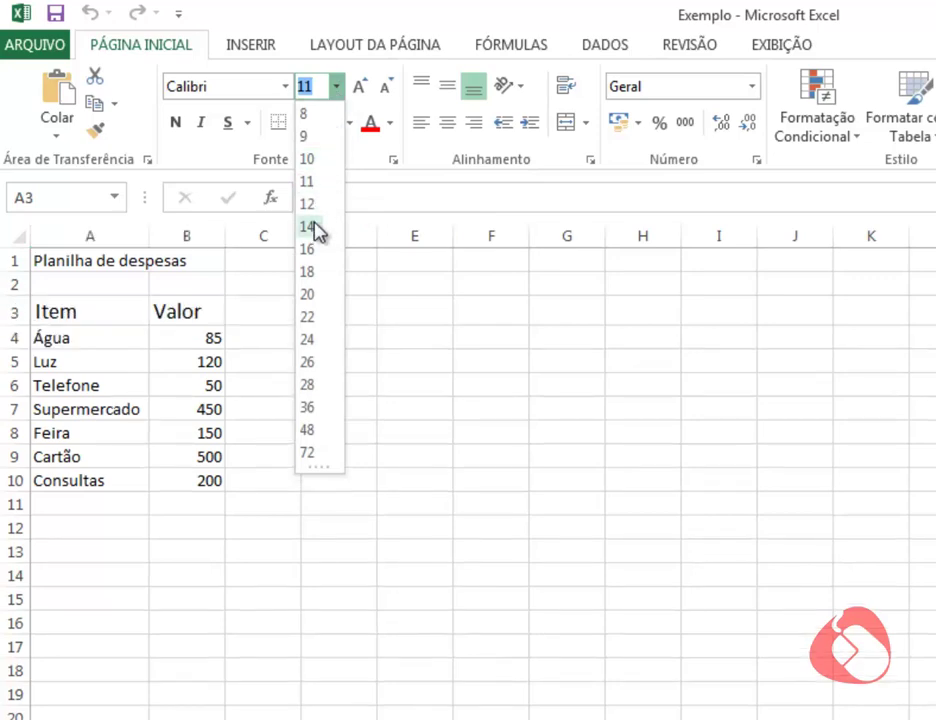
left_click(310, 226)
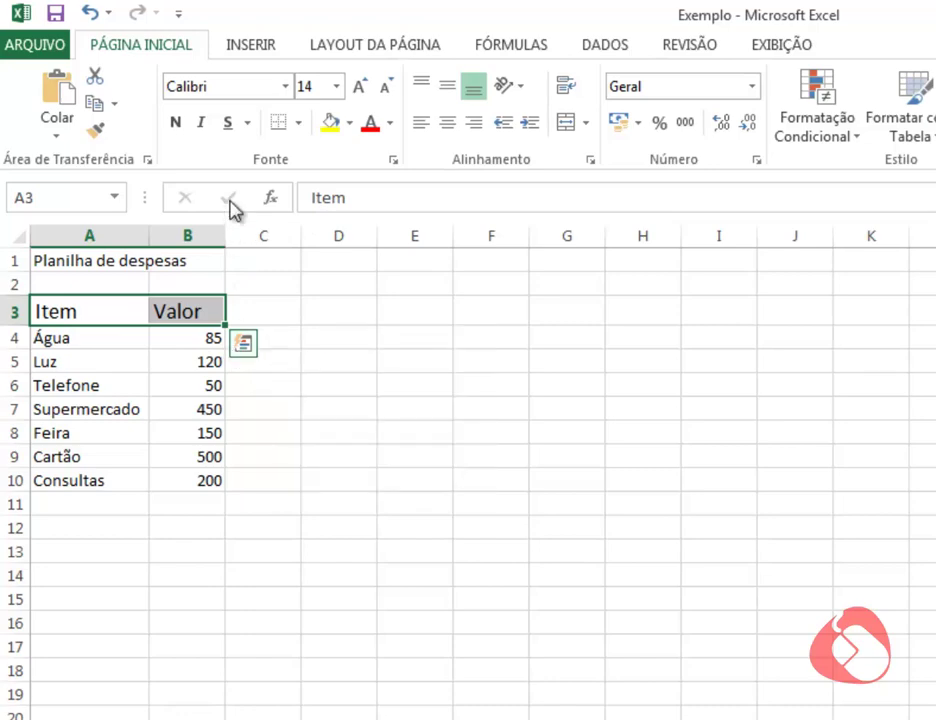
left_click(177, 125)
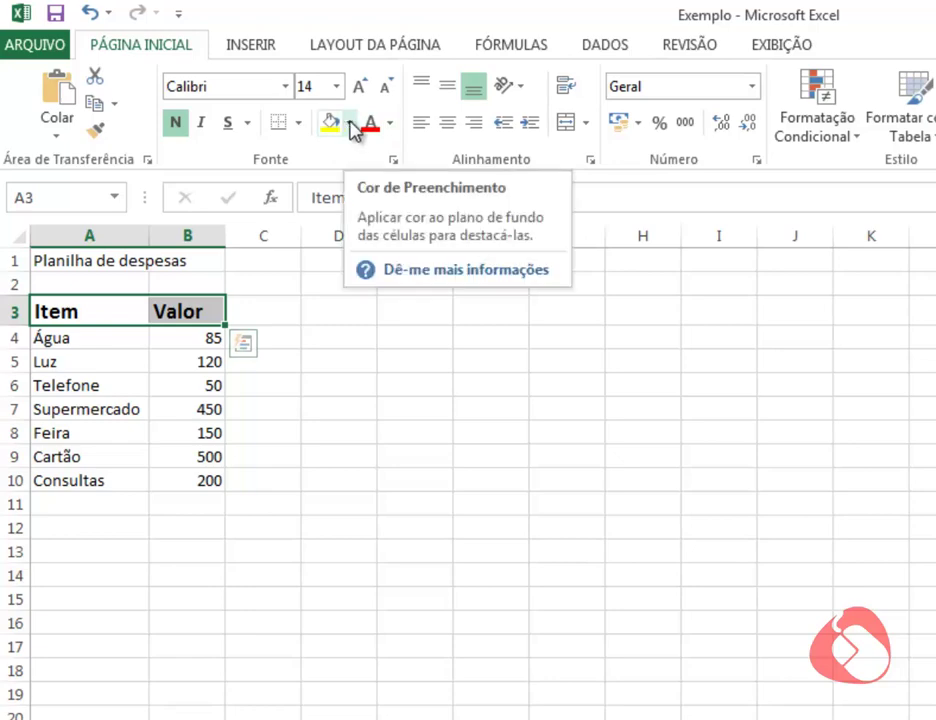
left_click(350, 122)
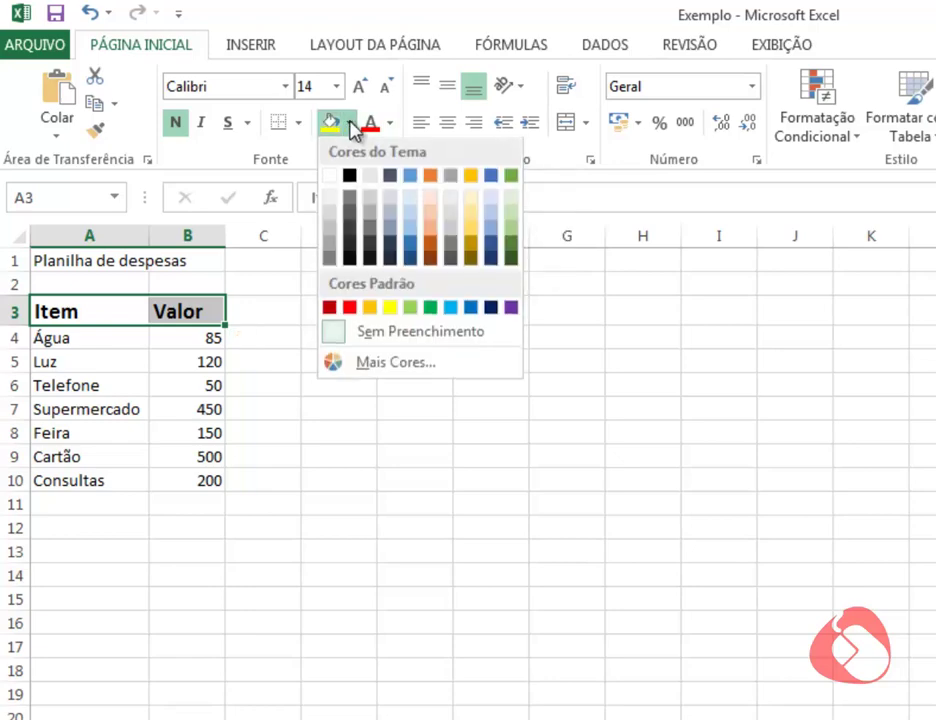
left_click(349, 253)
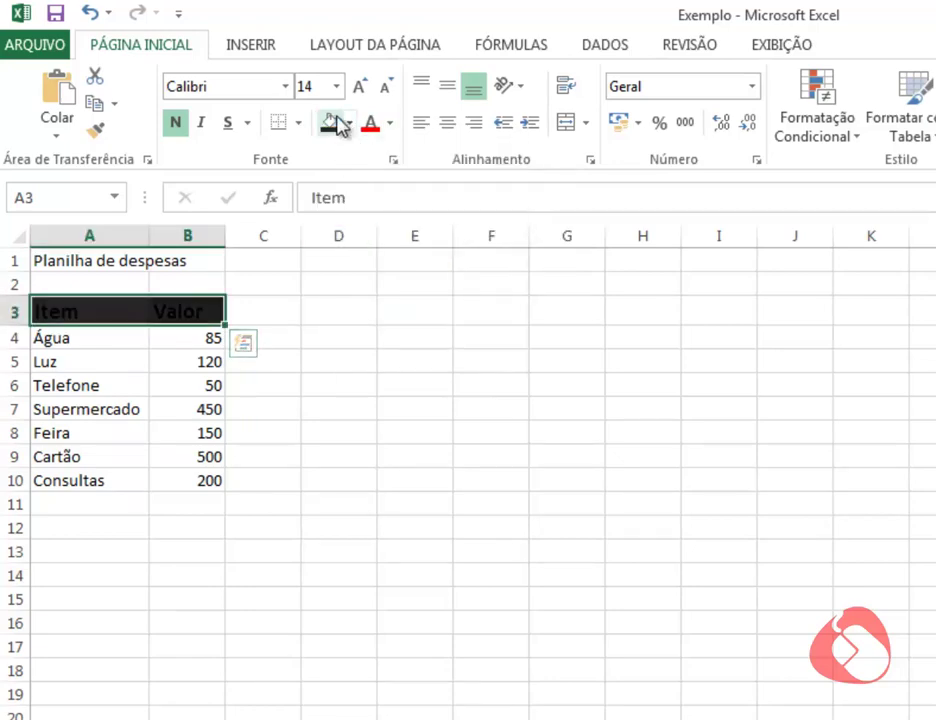
left_click(390, 124)
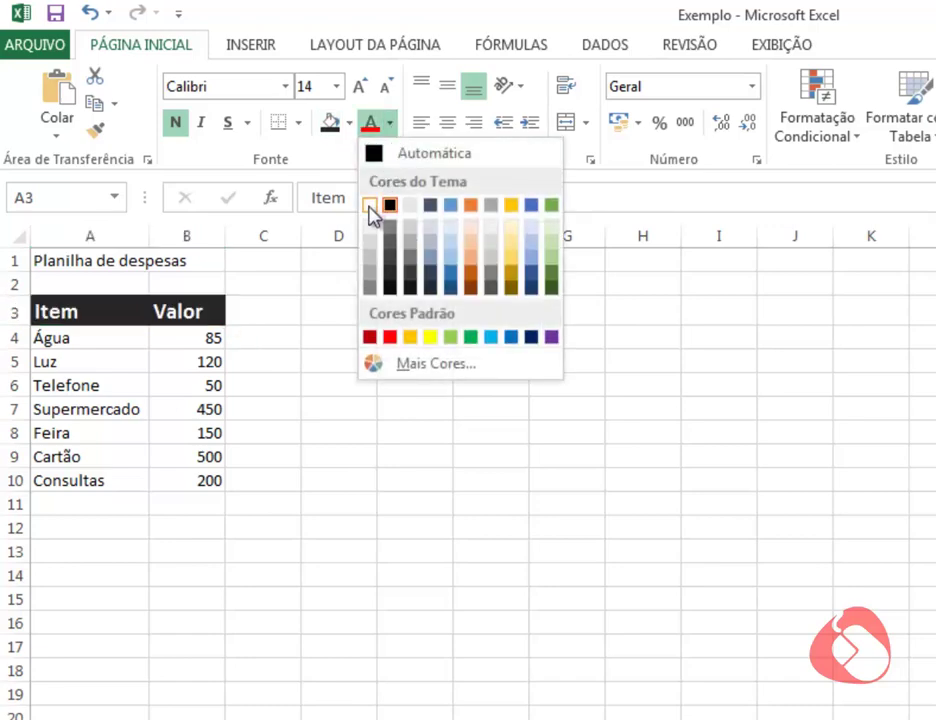
left_click(369, 205)
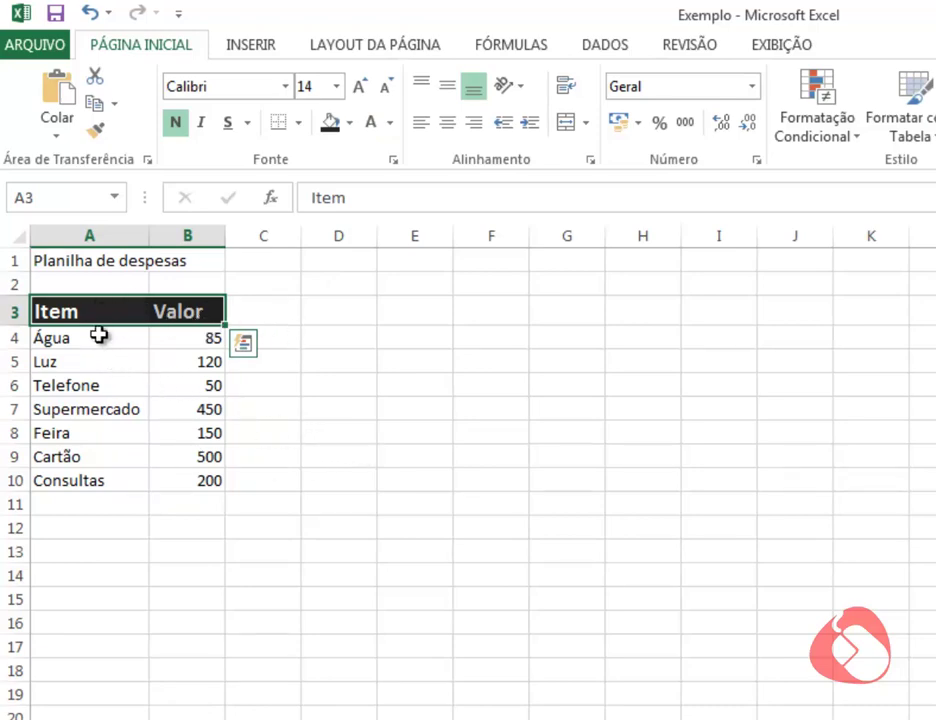
Step: Italicize the item names Água through Consultas in A4:A10, then select the values in B4:B10
left_click_drag(97, 337, 113, 485)
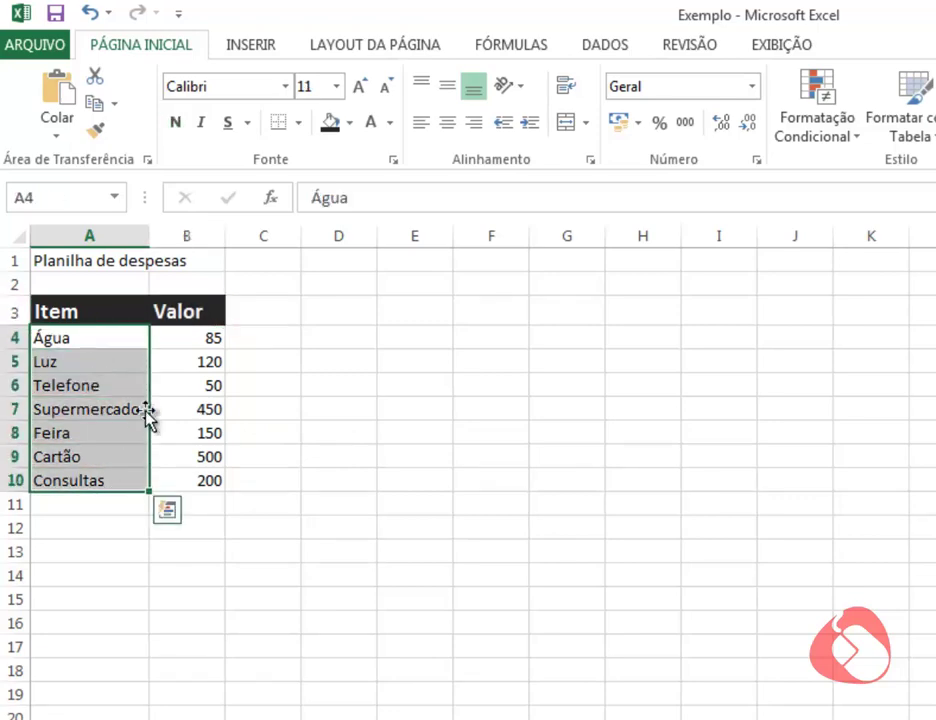
left_click(202, 124)
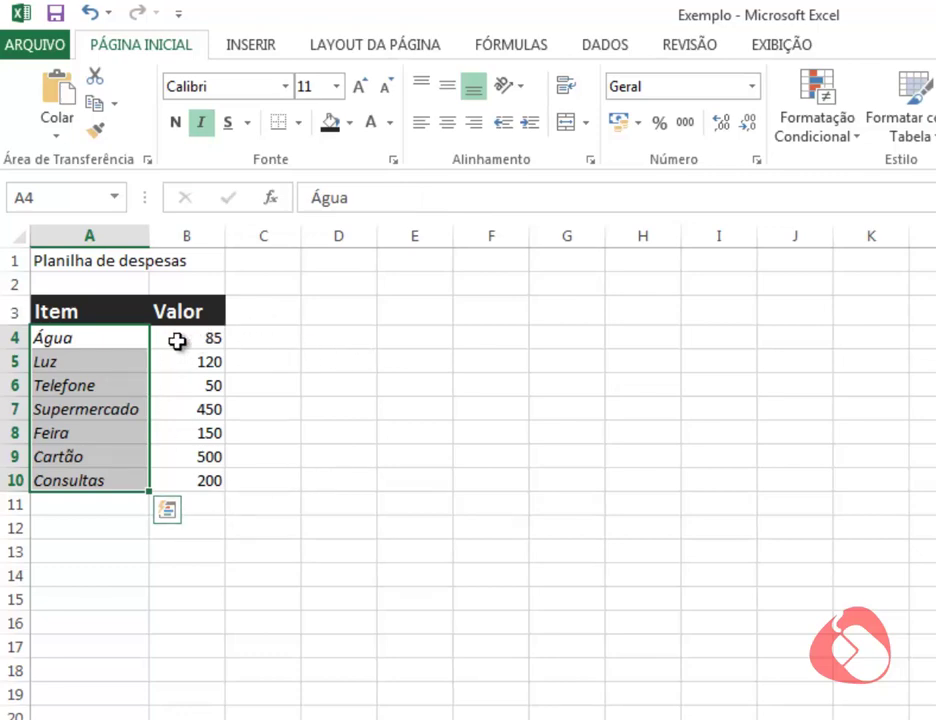
left_click_drag(170, 341, 178, 480)
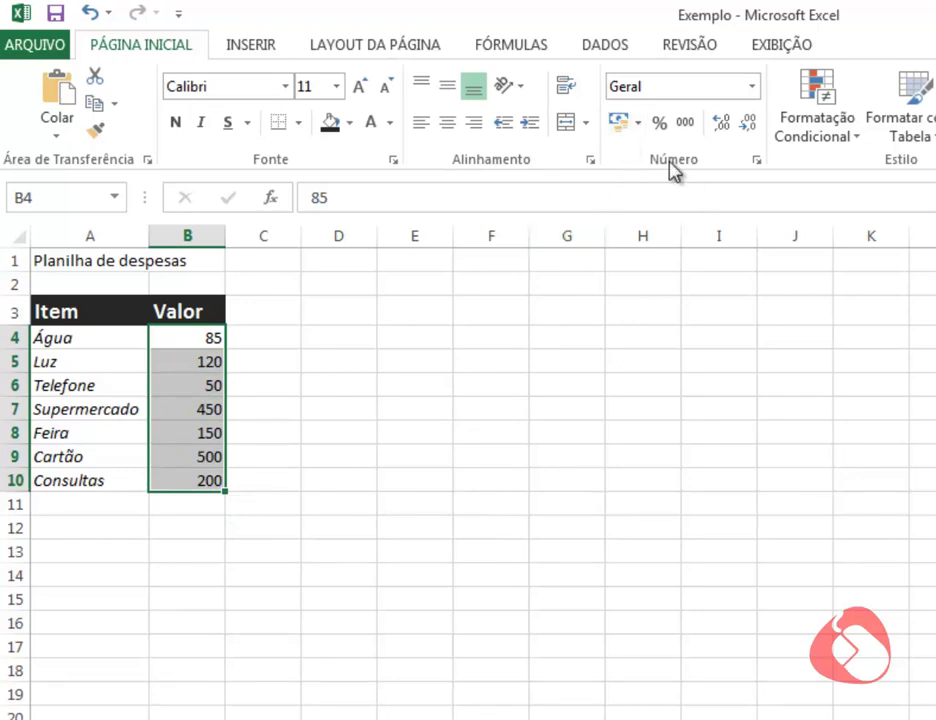
Step: Apply the Contábil accounting format to B4:B10 so the values show as R$ 50,00 to R$ 500,00
left_click(618, 125)
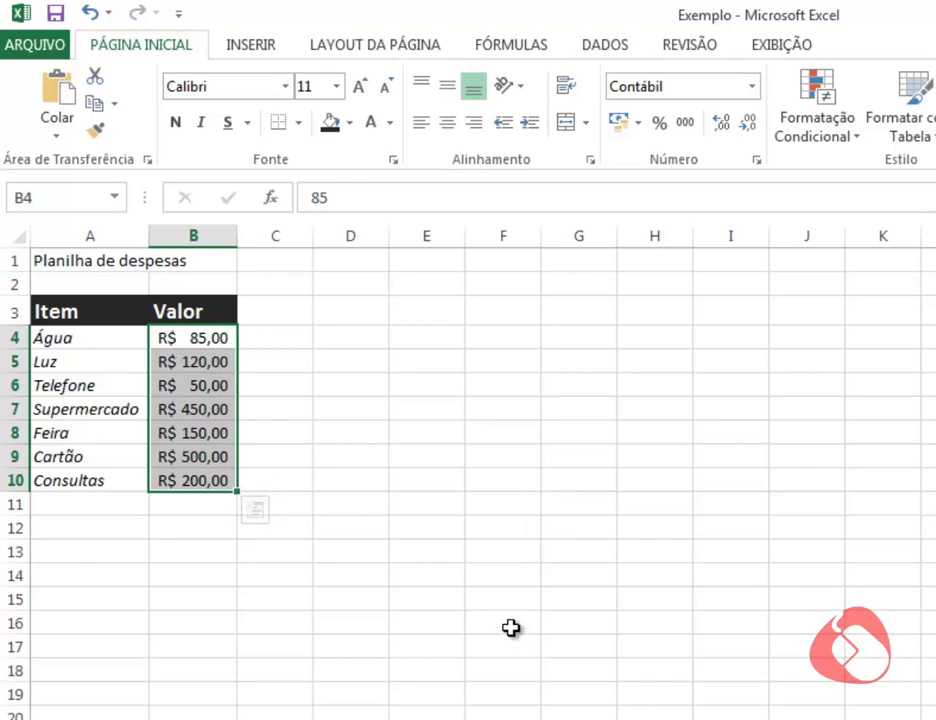
left_click(347, 551)
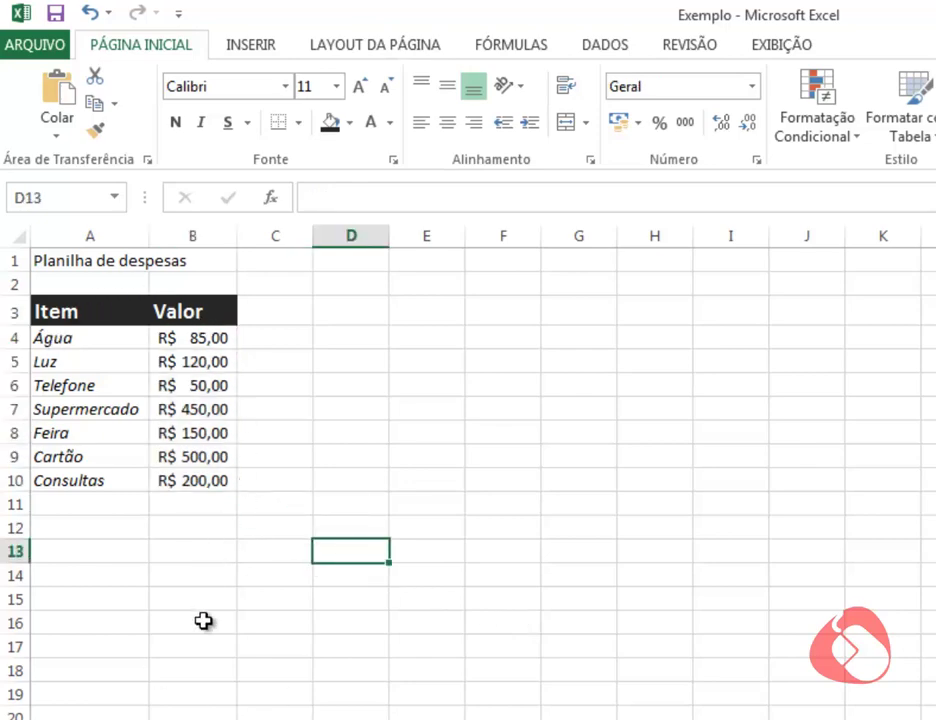
Step: Set the 'Planilha de despesas' title in A1:B1 to 16 pt and widen columns A and B
left_click(54, 259)
left_click_drag(54, 259, 196, 261)
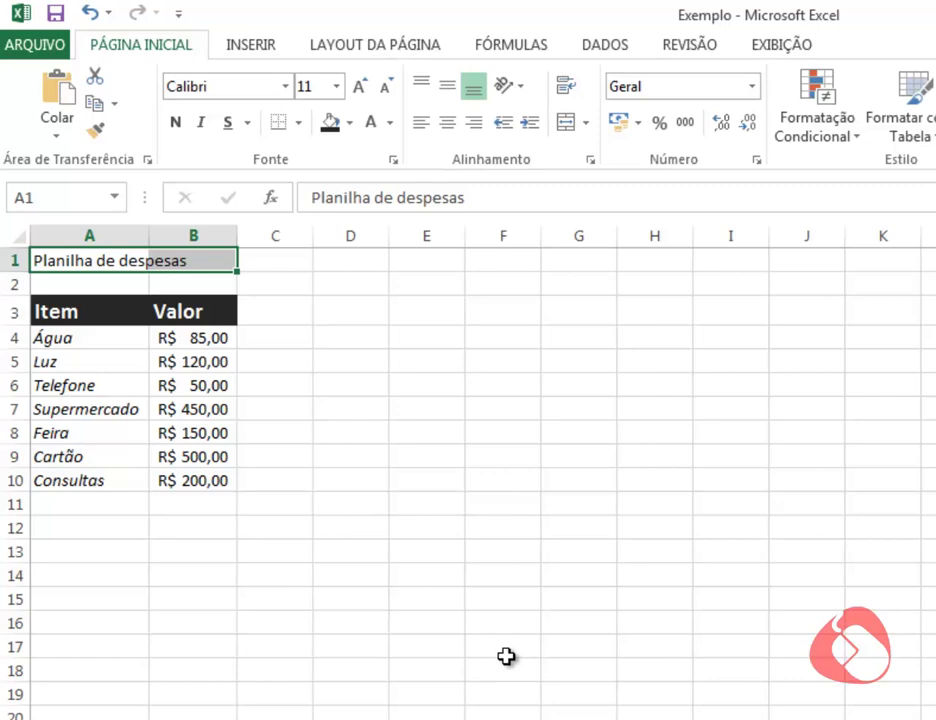
left_click(337, 87)
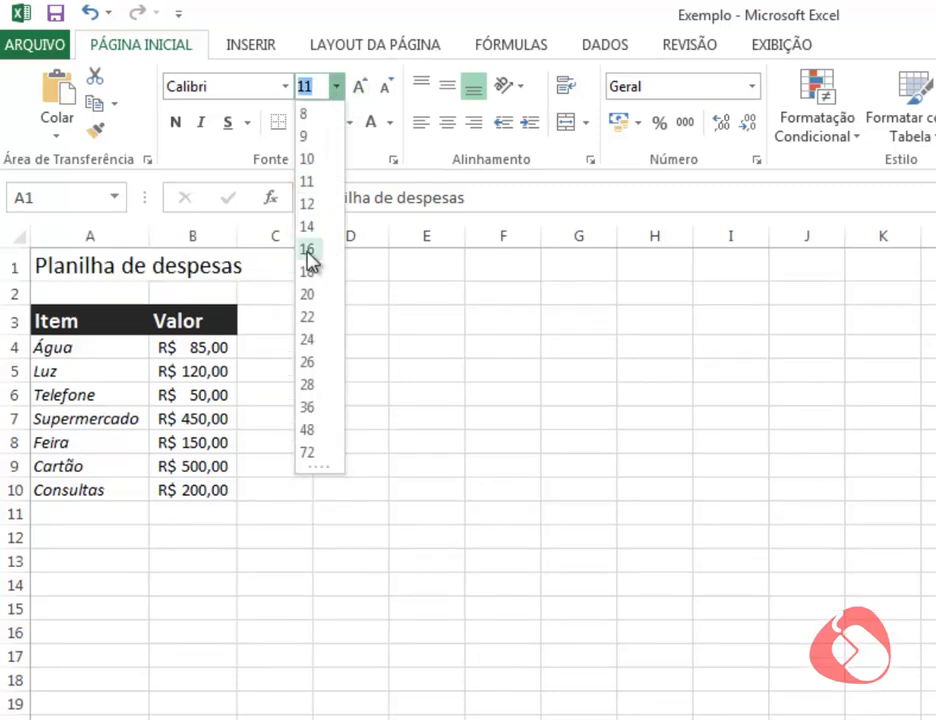
left_click(309, 259)
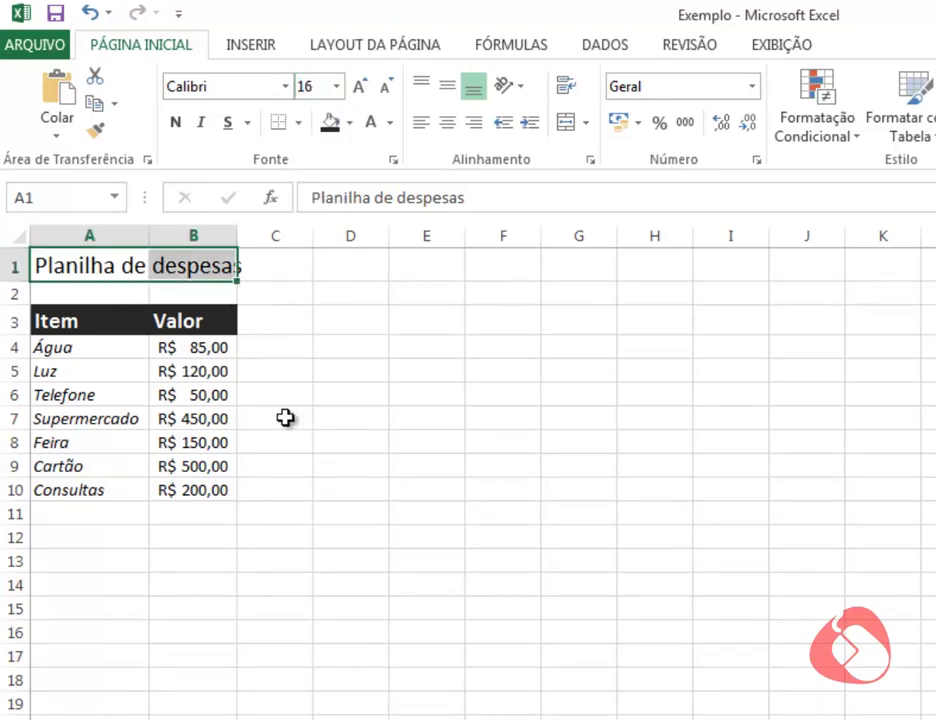
left_click_drag(246, 236, 307, 236)
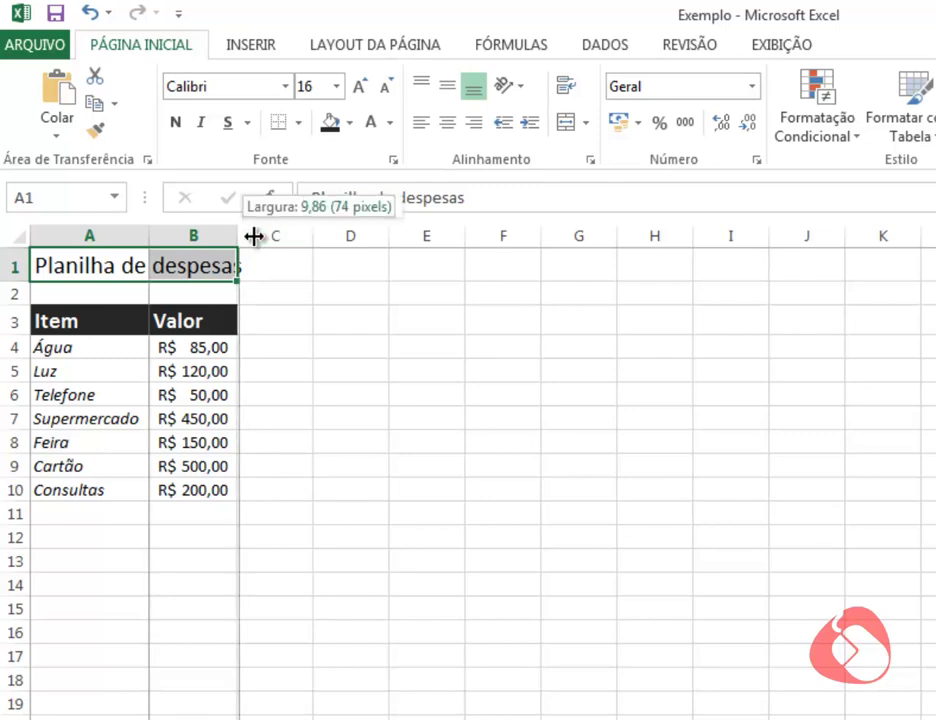
left_click_drag(150, 236, 194, 236)
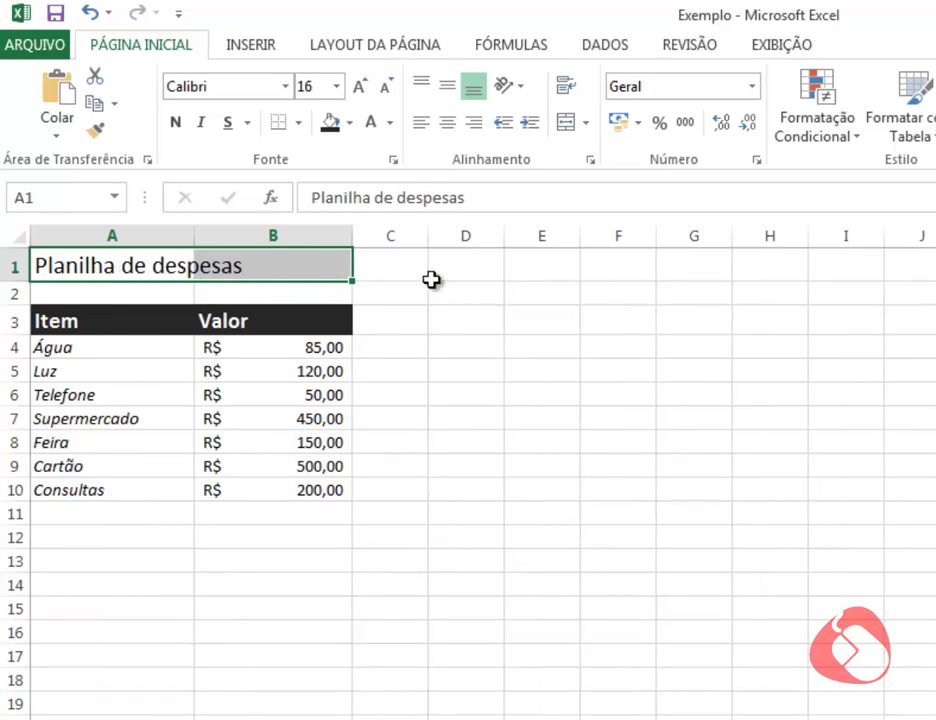
Step: Merge and centre the title across A1:B1, make it bold and underlined, and fill it gray
left_click(566, 123)
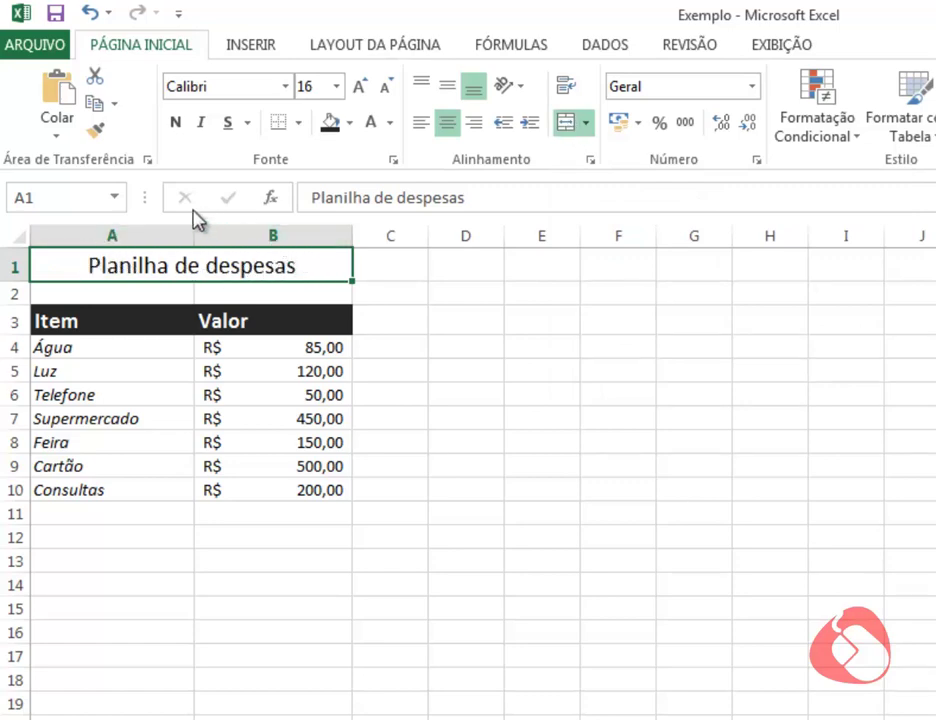
left_click(177, 124)
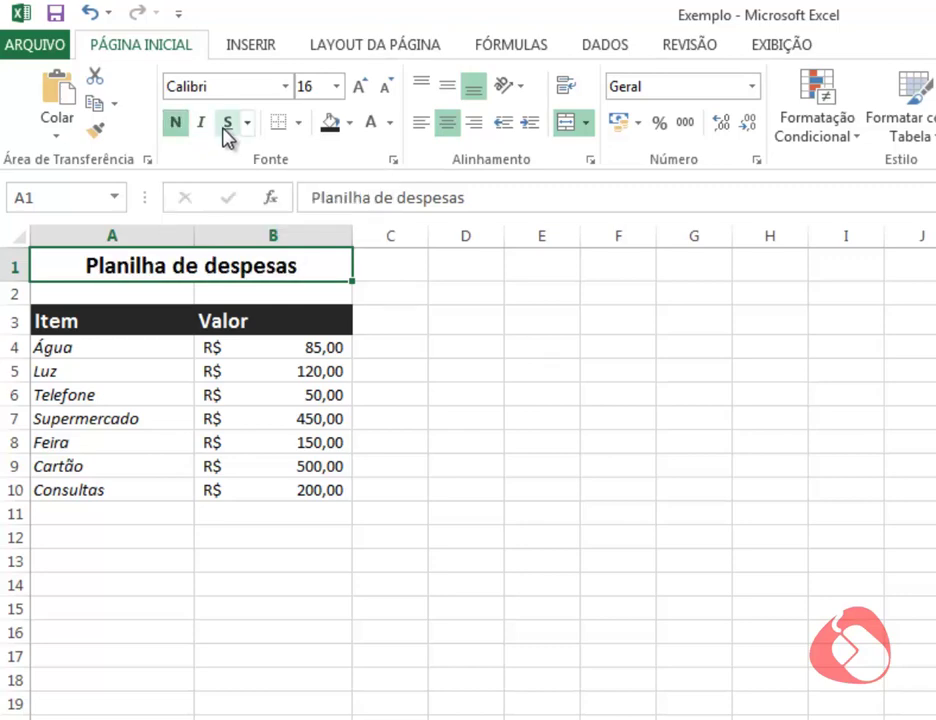
left_click(224, 128)
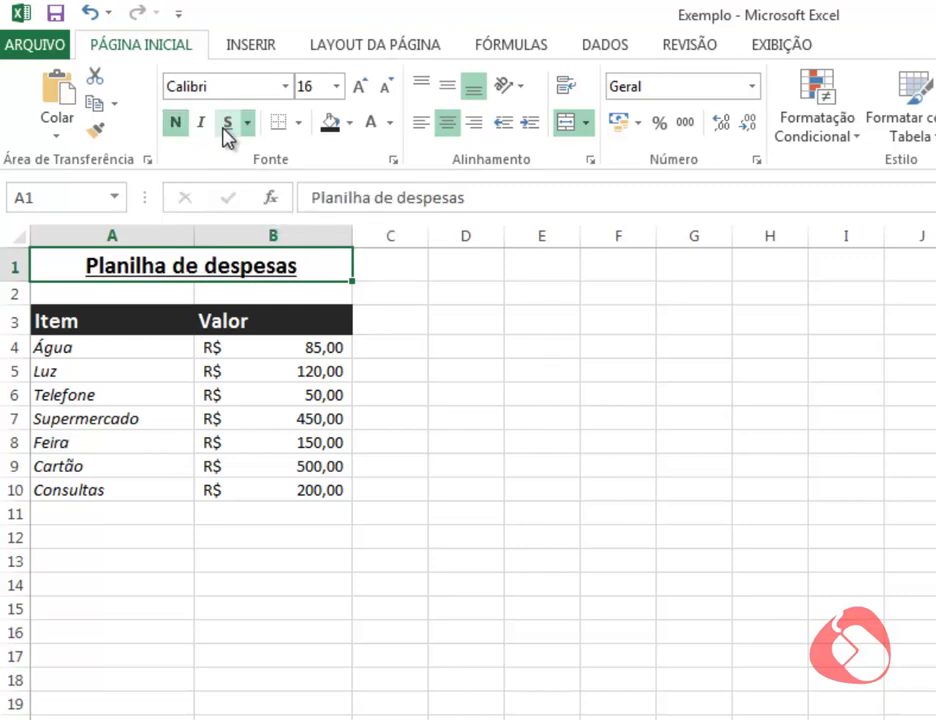
left_click(350, 124)
left_click(328, 232)
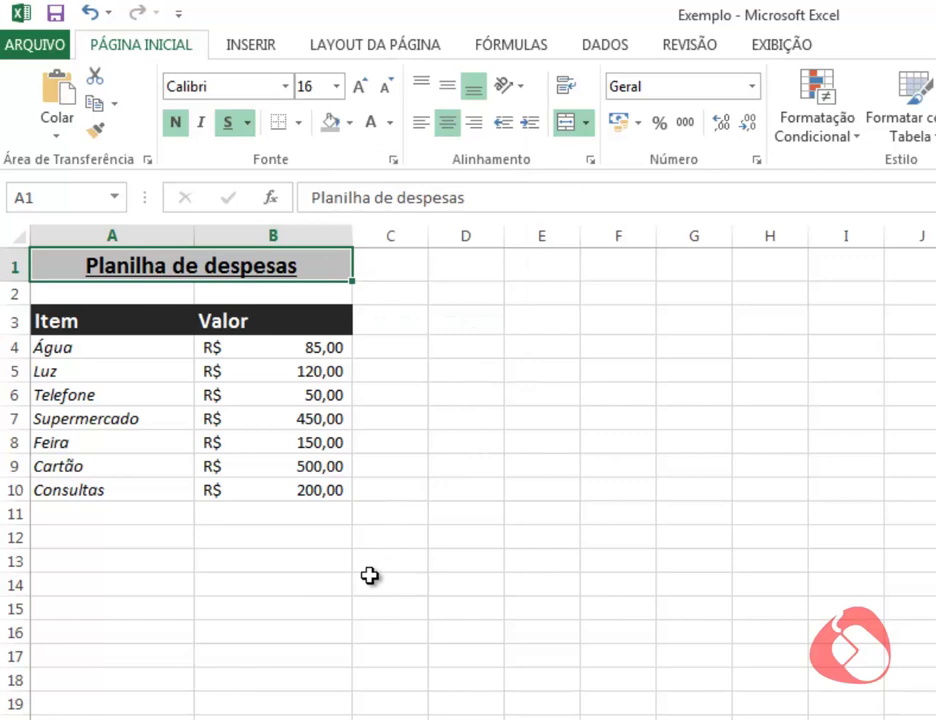
left_click(305, 569)
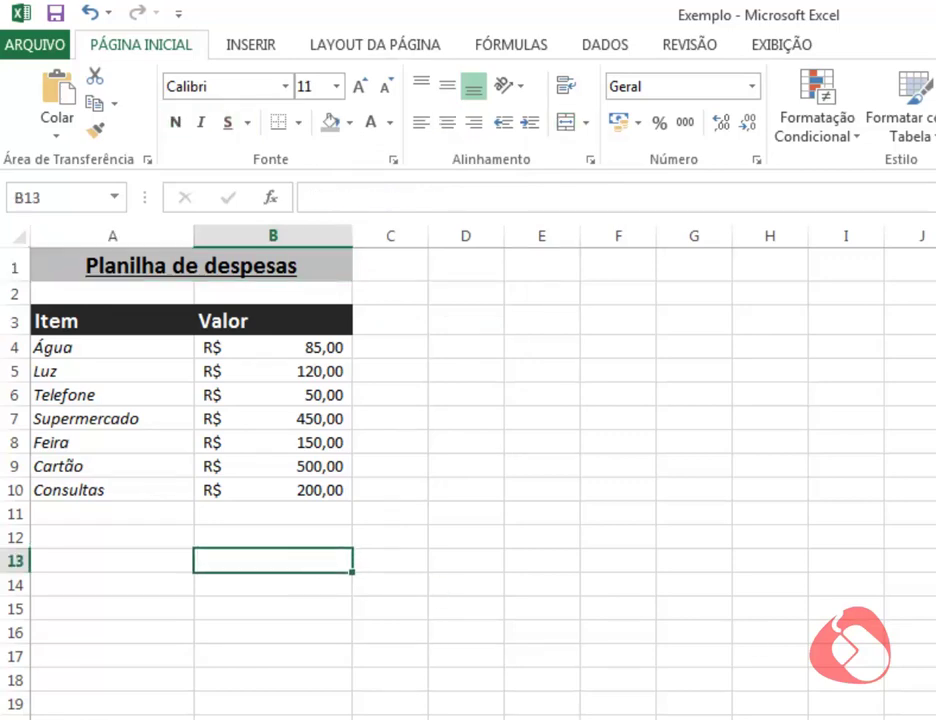
left_click(614, 629)
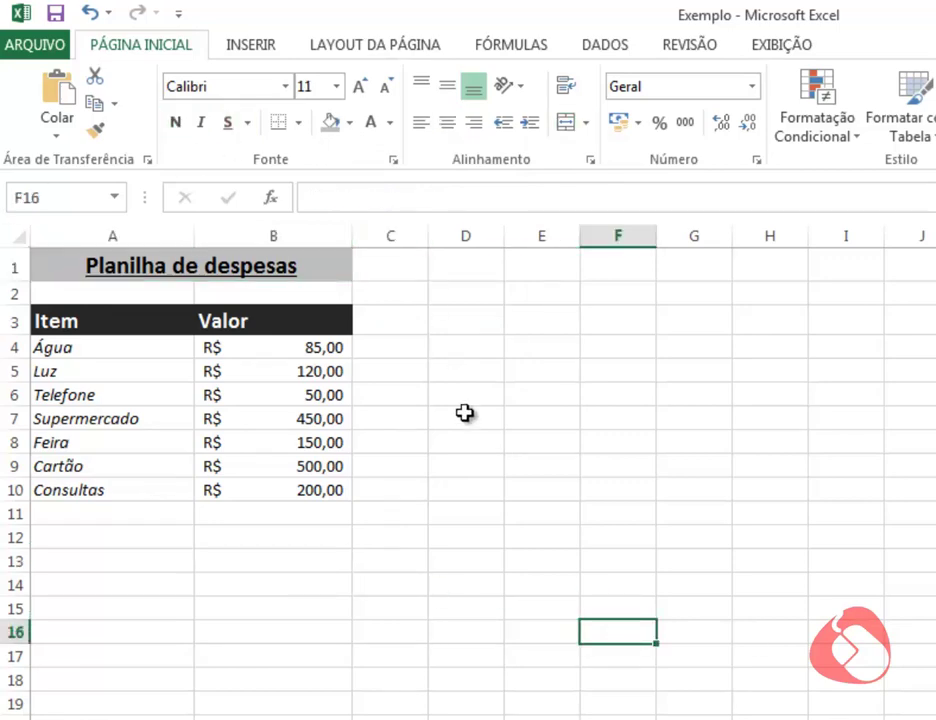